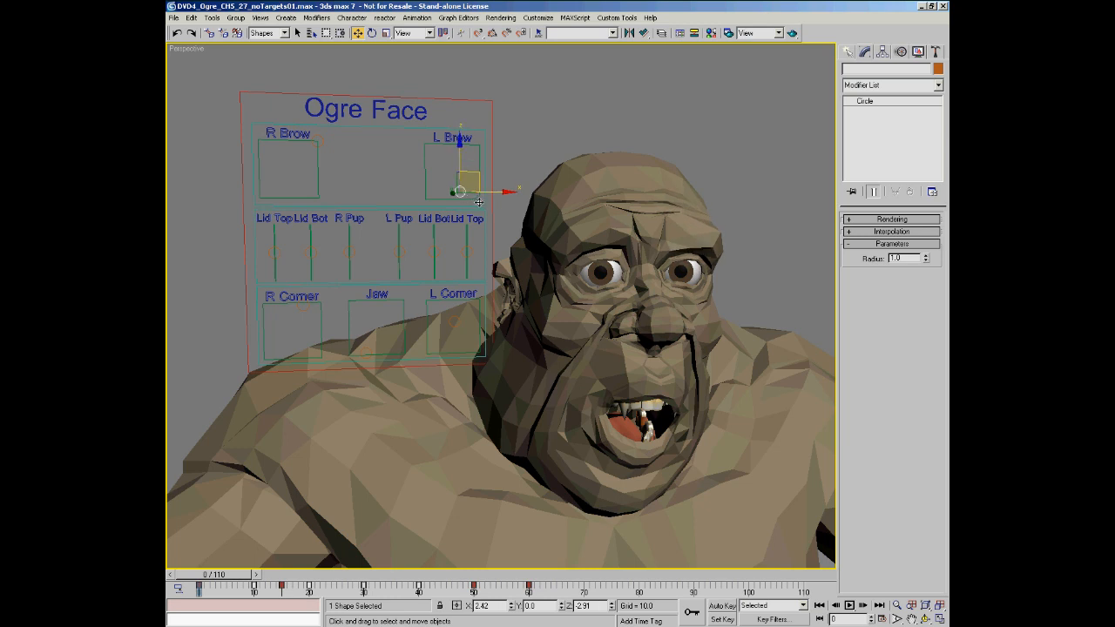
- Pose the right eyebrow by moving the R Brow circle through its box's lower-left and upper-left corners, ending near the lower middle
drag(316, 141, 245, 200)
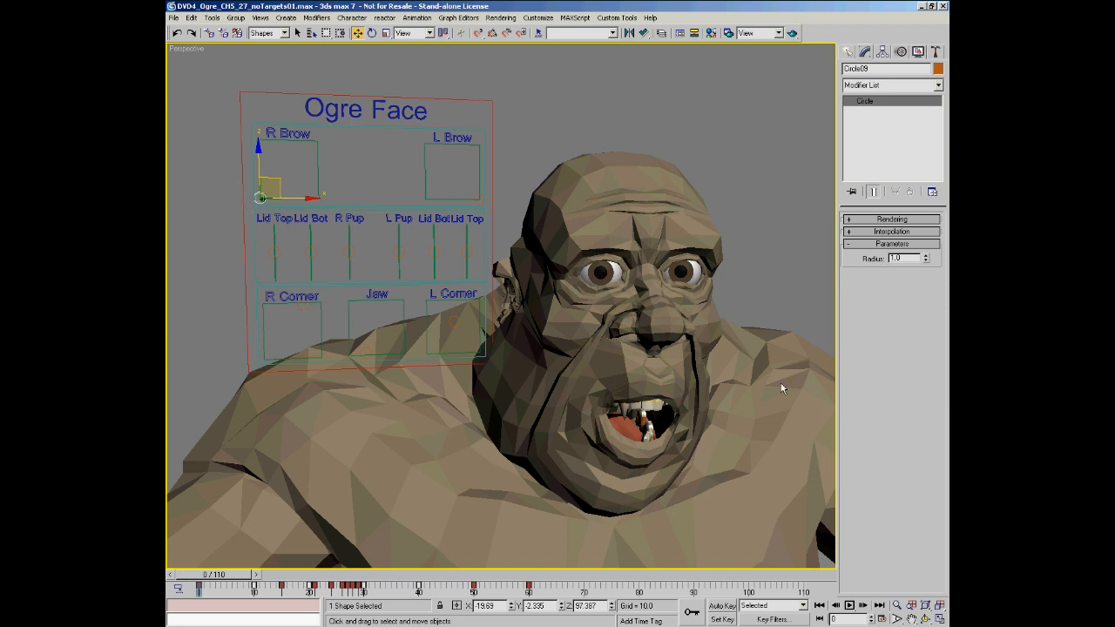
drag(259, 197, 265, 105)
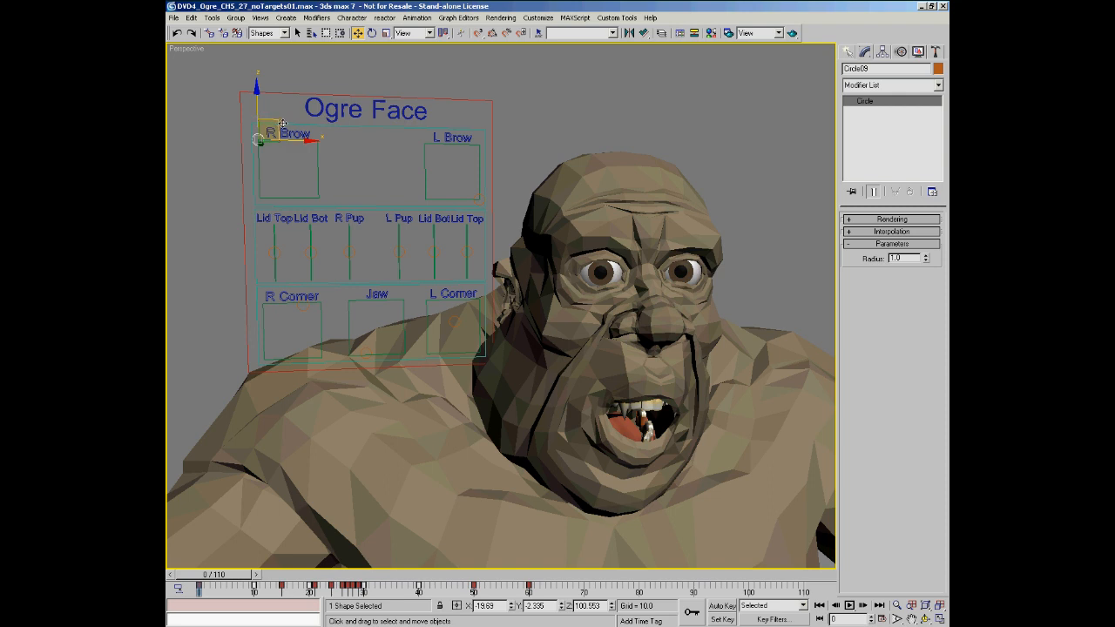
drag(275, 121, 308, 161)
- Move the R Corner circle to its box's upper-left corner, settle it near the upper middle, and clear the selection
drag(303, 311, 253, 276)
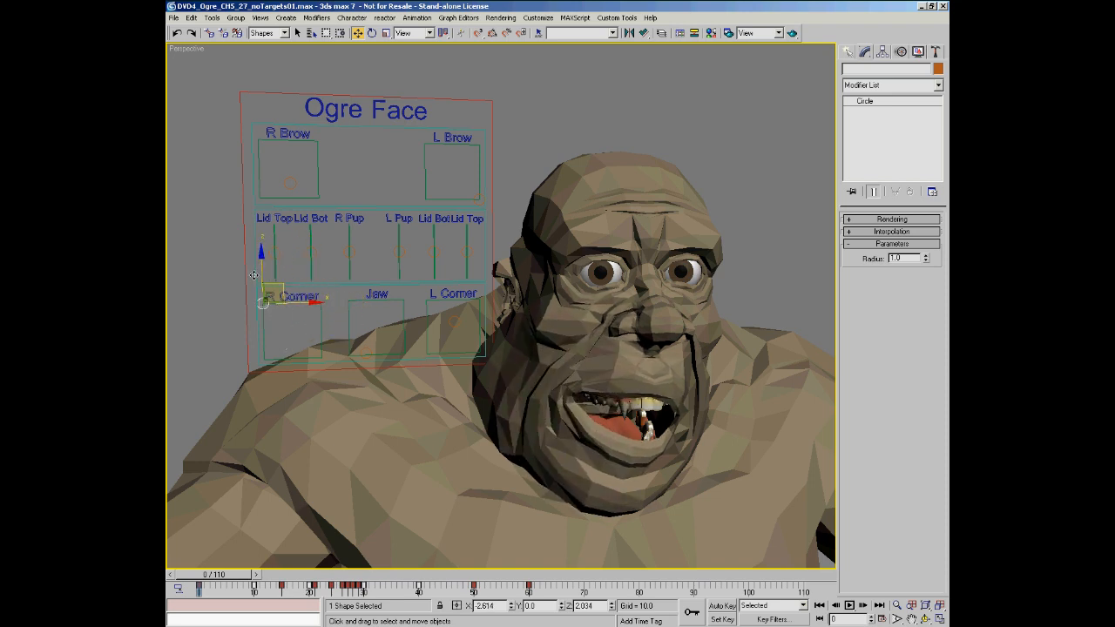
drag(301, 307, 295, 330)
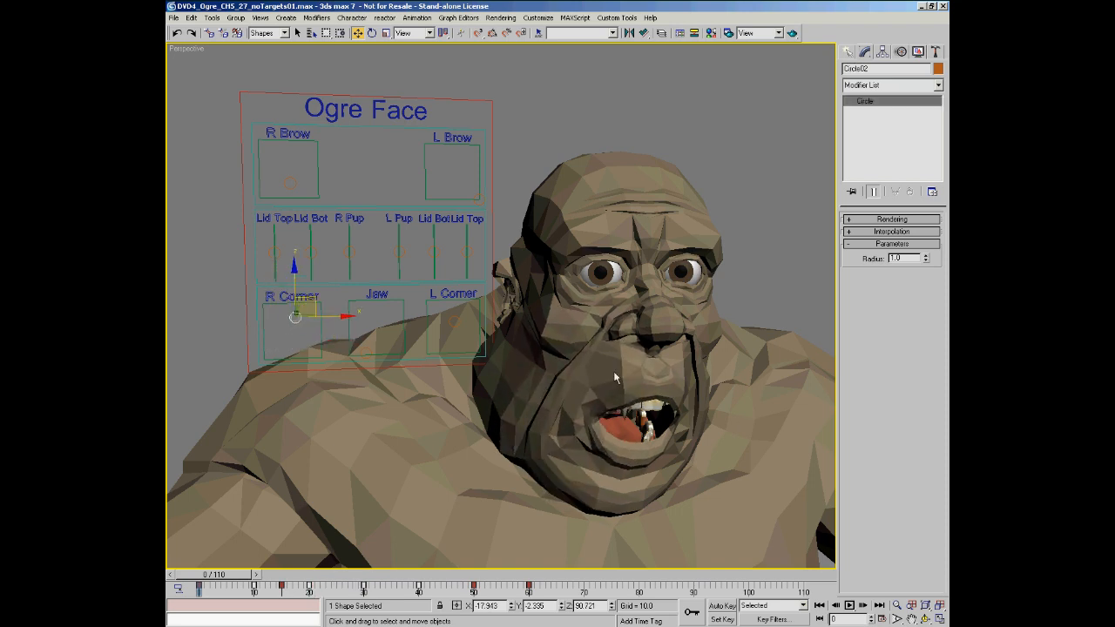
middle_drag(633, 356, 637, 355)
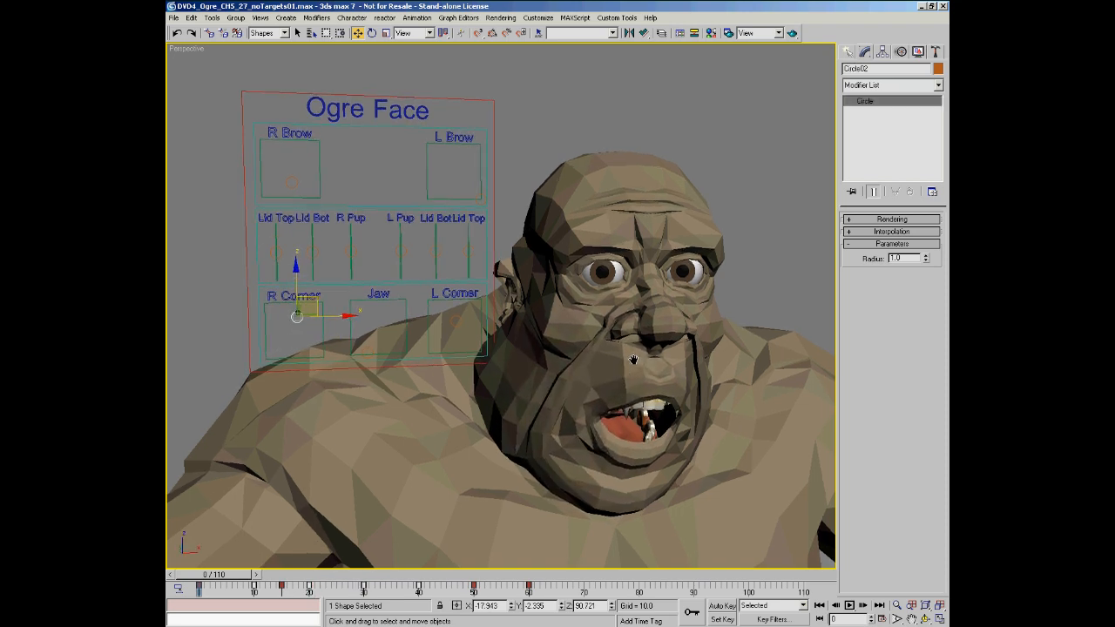
click(493, 104)
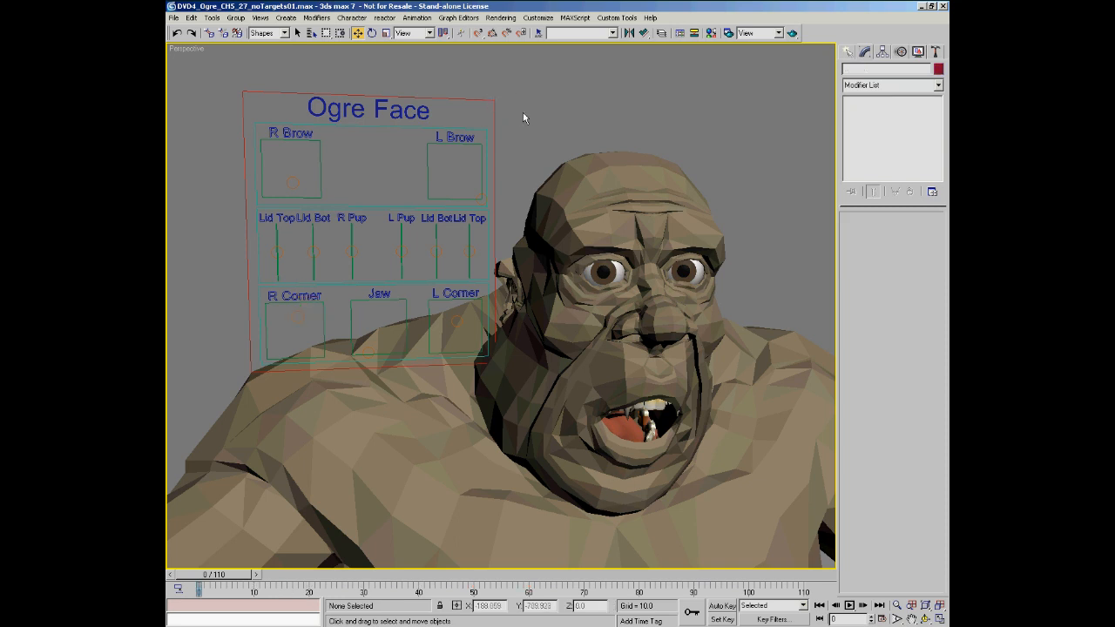
- Shift the jaw sideways with the Jaw circle near its box's lower-left corner, and lower the L Corner circle toward the bottom of its box
click(377, 339)
drag(377, 339, 352, 345)
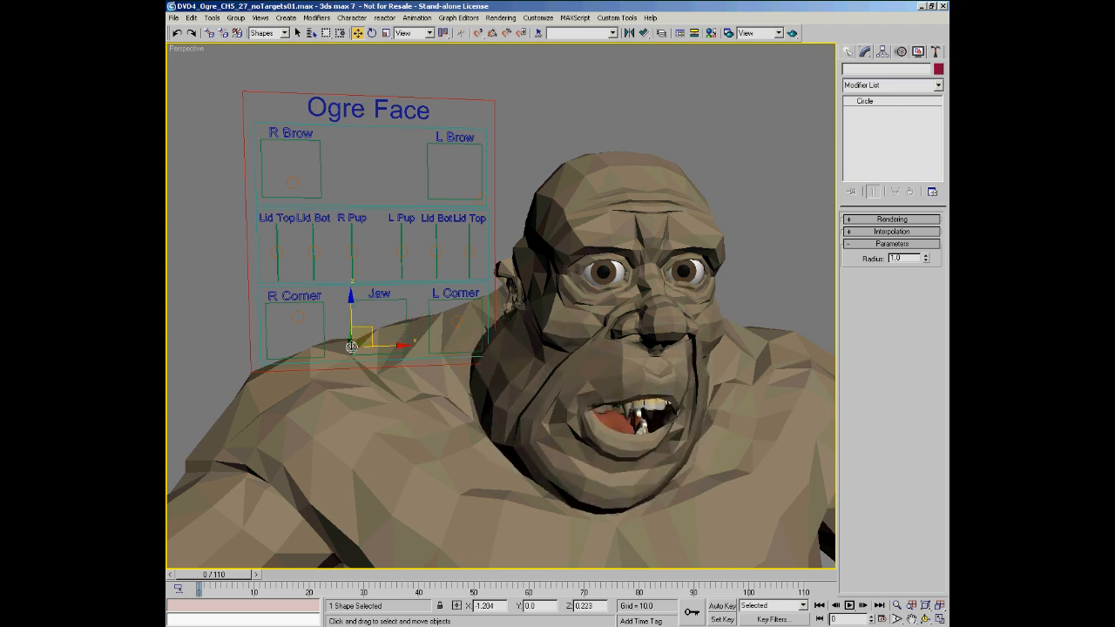
drag(459, 325, 459, 349)
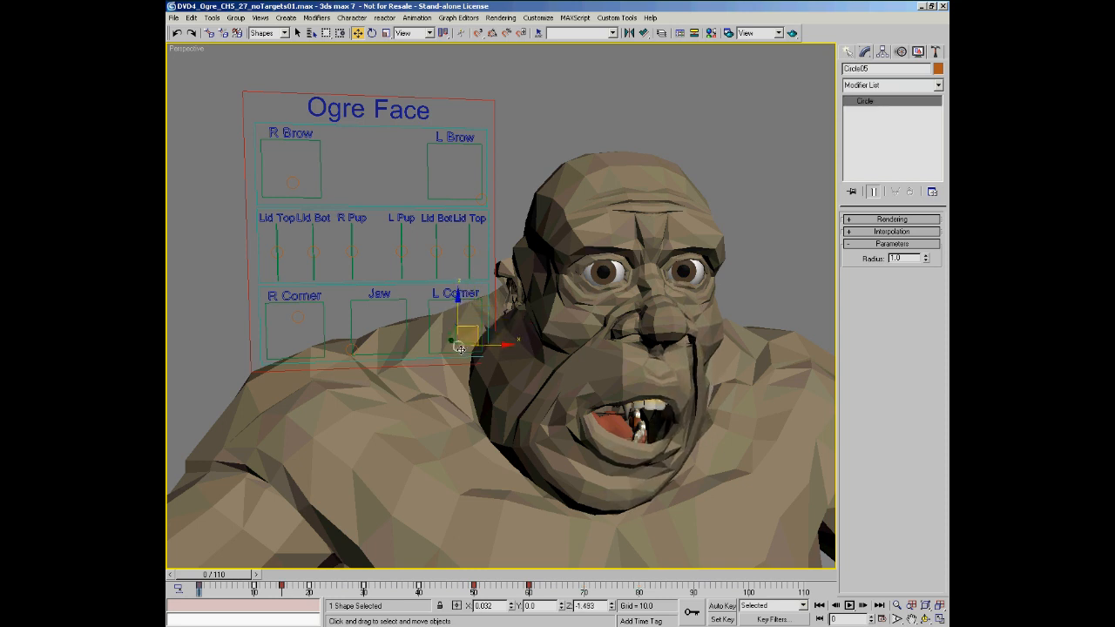
- Raise the R Corner circle slightly, and move the R Brow and L Brow circles to the upper inner corners of their boxes
mouse_move(302, 312)
mouse_down()
mouse_move(319, 293)
mouse_move(291, 317)
mouse_move(274, 297)
mouse_move(309, 307)
mouse_up()
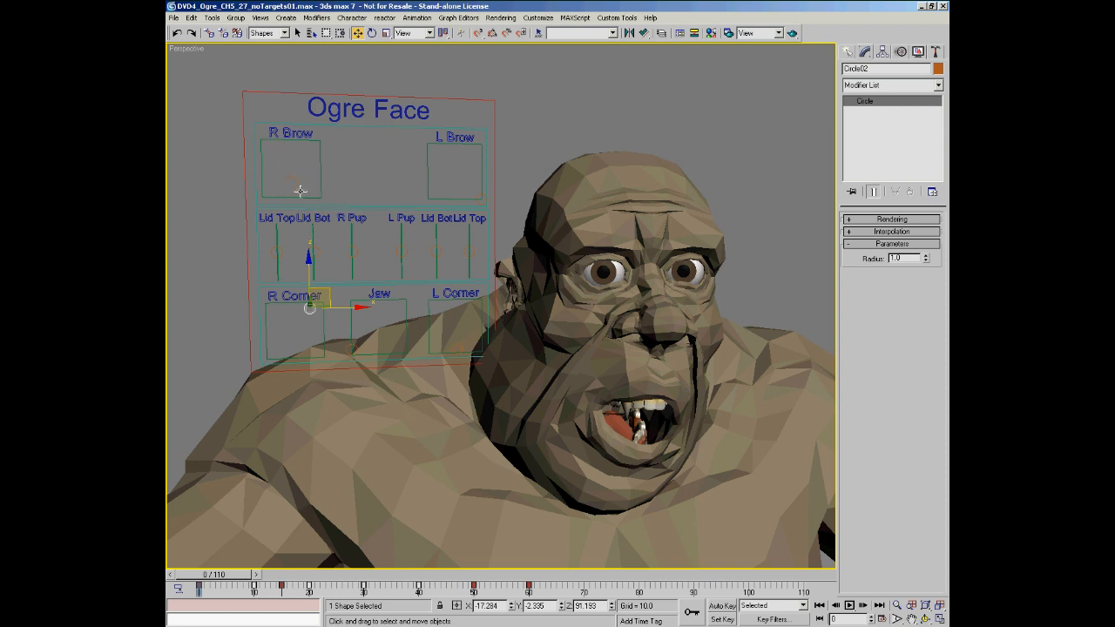
drag(297, 186, 361, 118)
drag(454, 171, 427, 144)
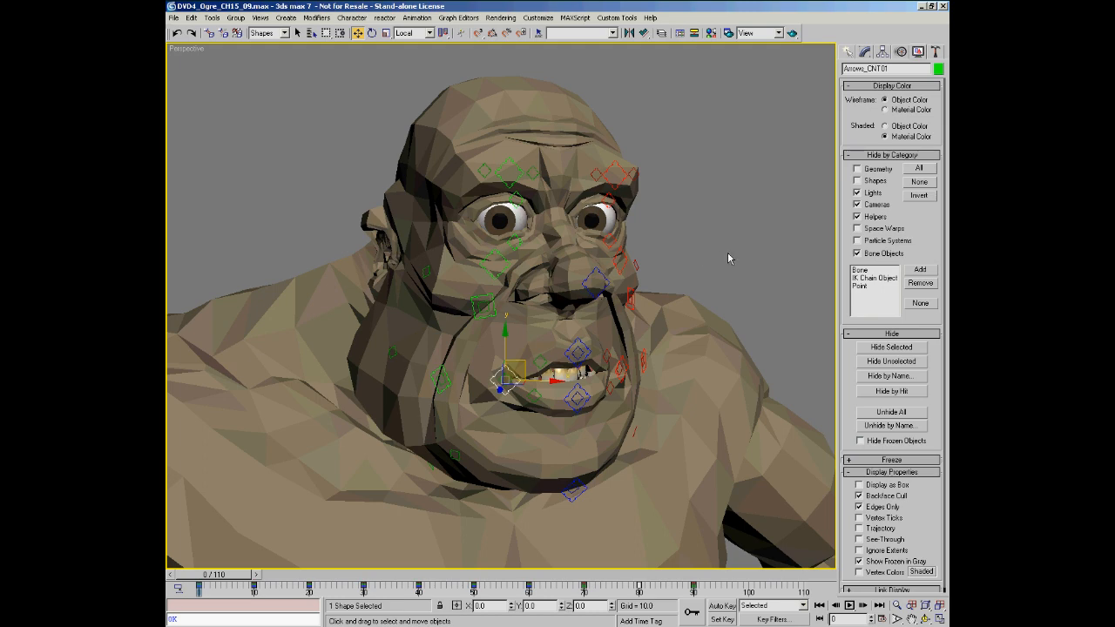
- Preview the facial animation in the DVD4_Ogre_CH15_09.max scene by scrubbing its first frames, and return to frame 0 with the Move tool active
mouse_move(194, 581)
mouse_down()
mouse_move(626, 573)
mouse_move(202, 575)
mouse_up()
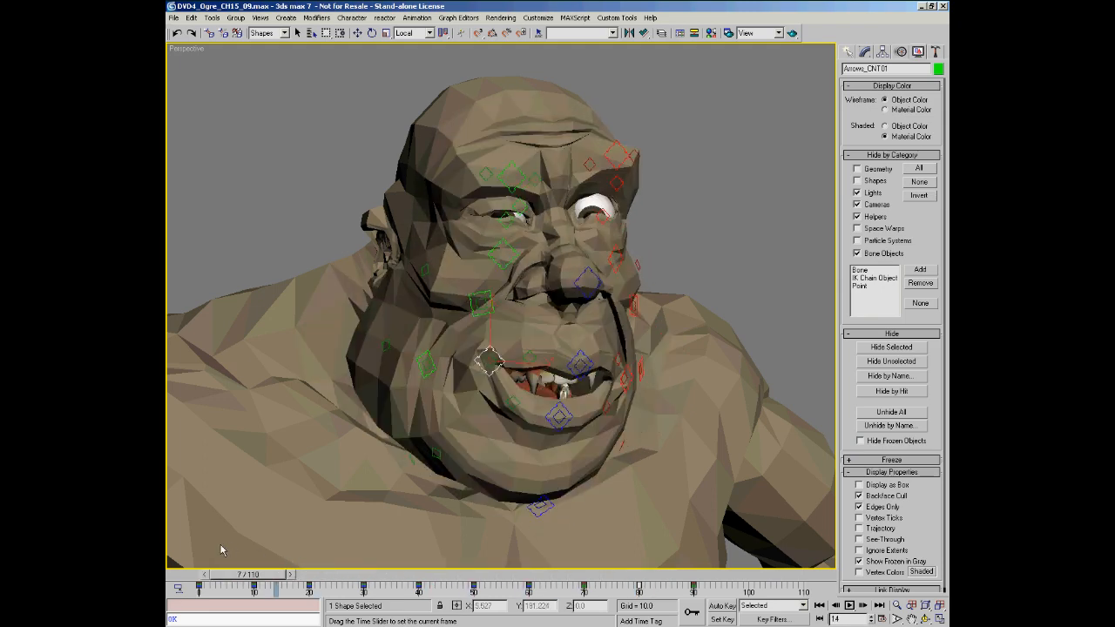
key(w)
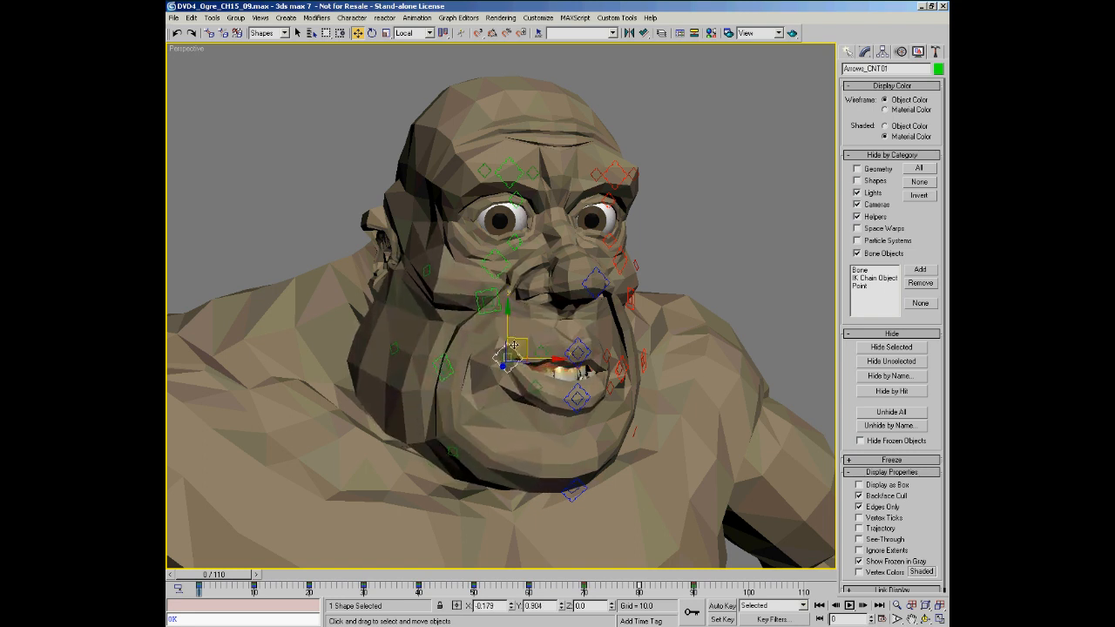
- Try out the on-face controllers around the cheek, mouth corner, lips, nose and right brow by selecting and moving them
click(482, 305)
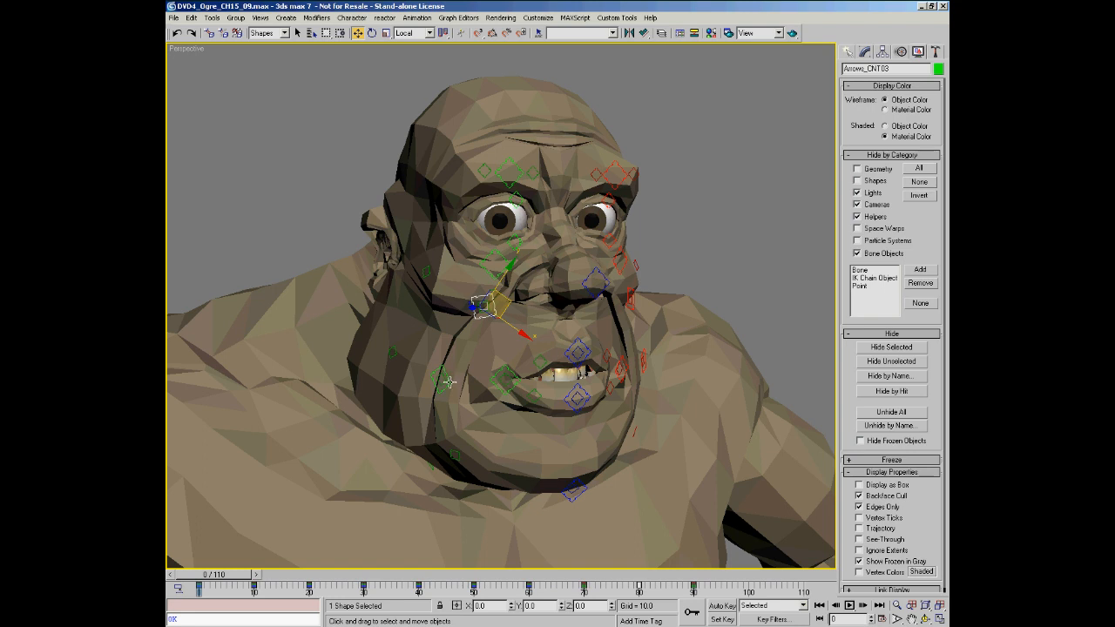
click(499, 382)
drag(493, 381, 432, 392)
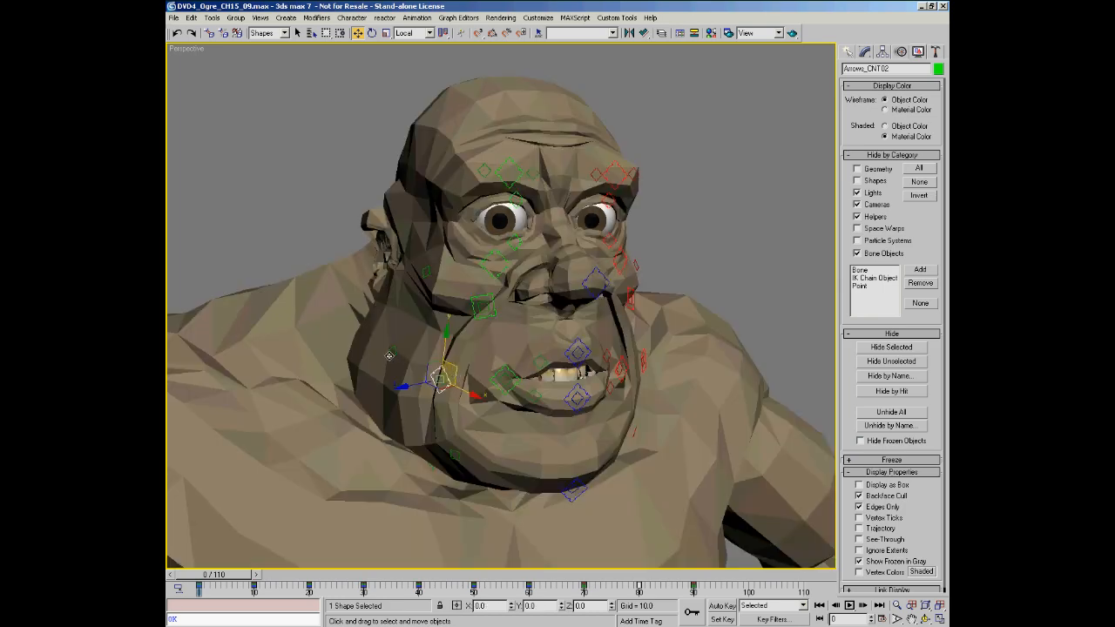
drag(588, 393, 596, 335)
click(574, 356)
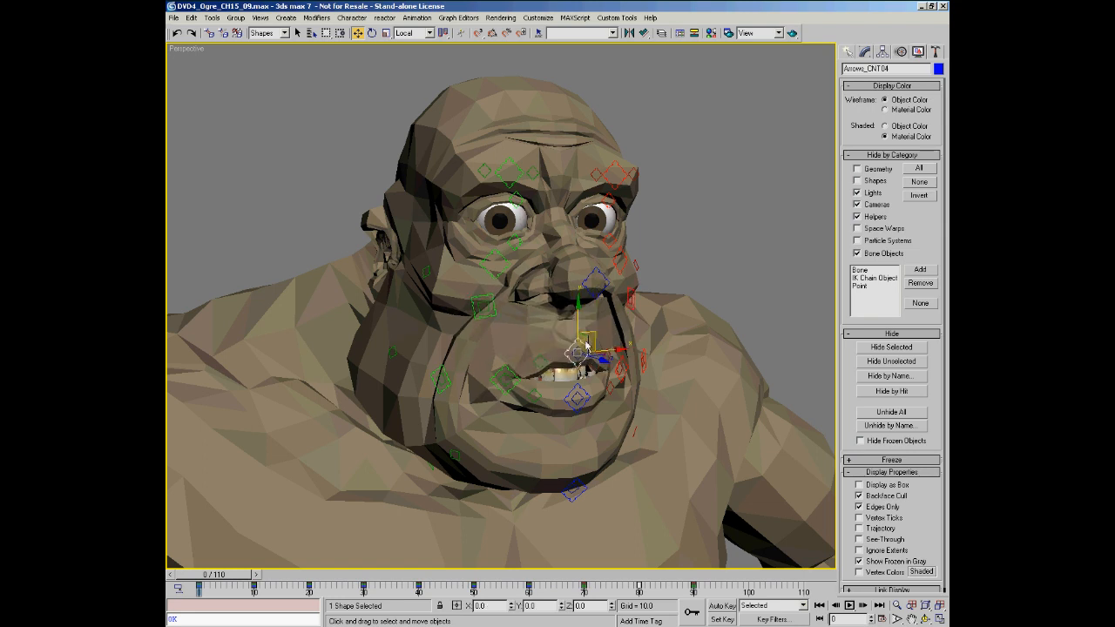
mouse_move(594, 297)
mouse_down()
mouse_move(601, 256)
mouse_move(597, 286)
mouse_up()
drag(516, 177, 504, 132)
right_click(504, 131)
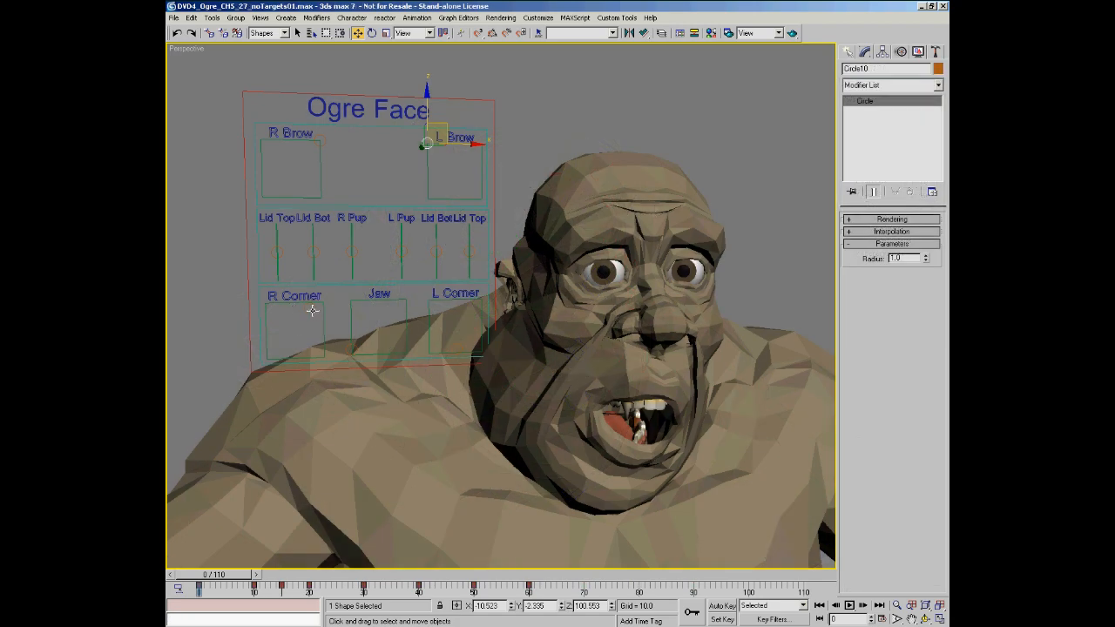
- Pose a closed-mouth smile in the Ogre Face panel by placing the R Corner and L Corner circles high and raising the Jaw circle
mouse_move(312, 311)
mouse_down()
mouse_move(297, 309)
mouse_move(289, 322)
mouse_move(297, 307)
mouse_up()
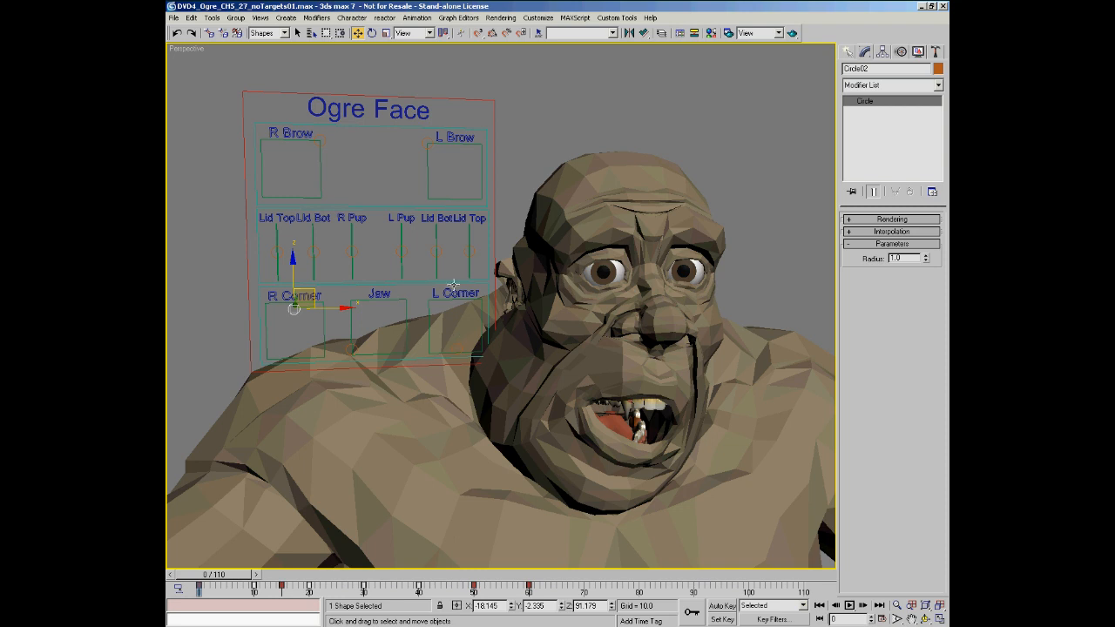
click(353, 347)
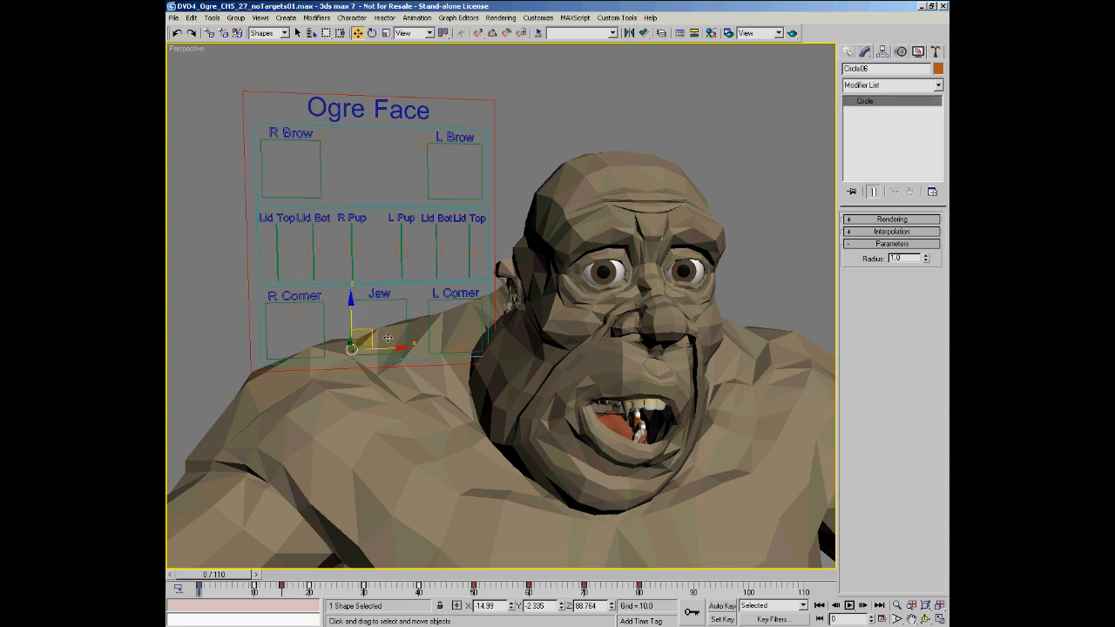
drag(372, 332, 387, 316)
drag(459, 345, 469, 310)
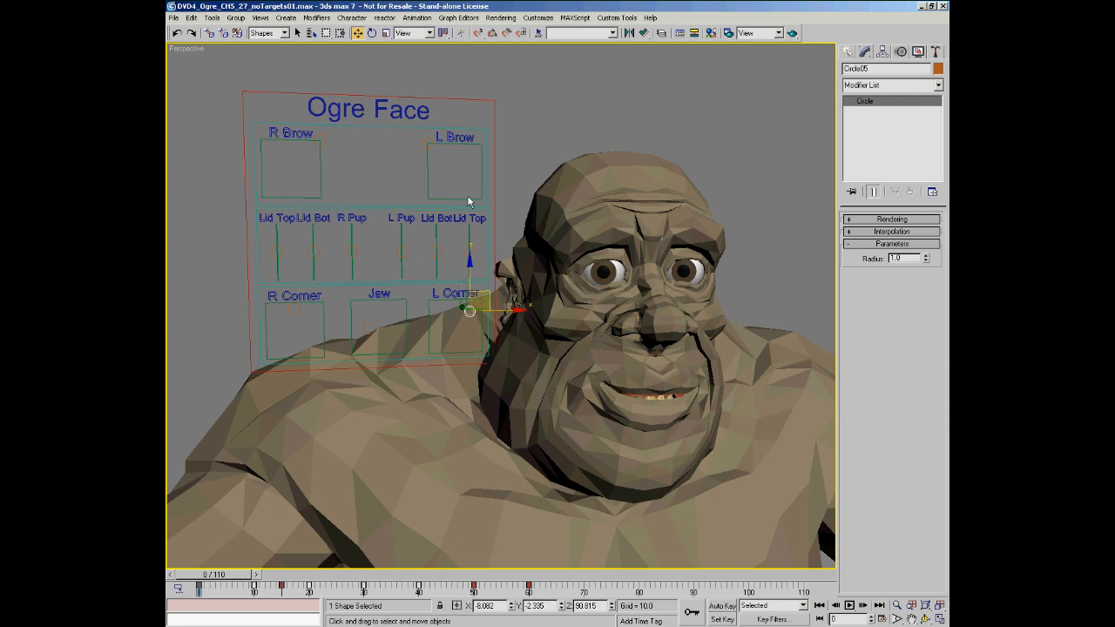
- Close the right eye by raising its Lid Top and Lid Bot circles to the top of their sliders, and select both circles together
click(278, 251)
drag(279, 251, 276, 200)
drag(315, 251, 337, 218)
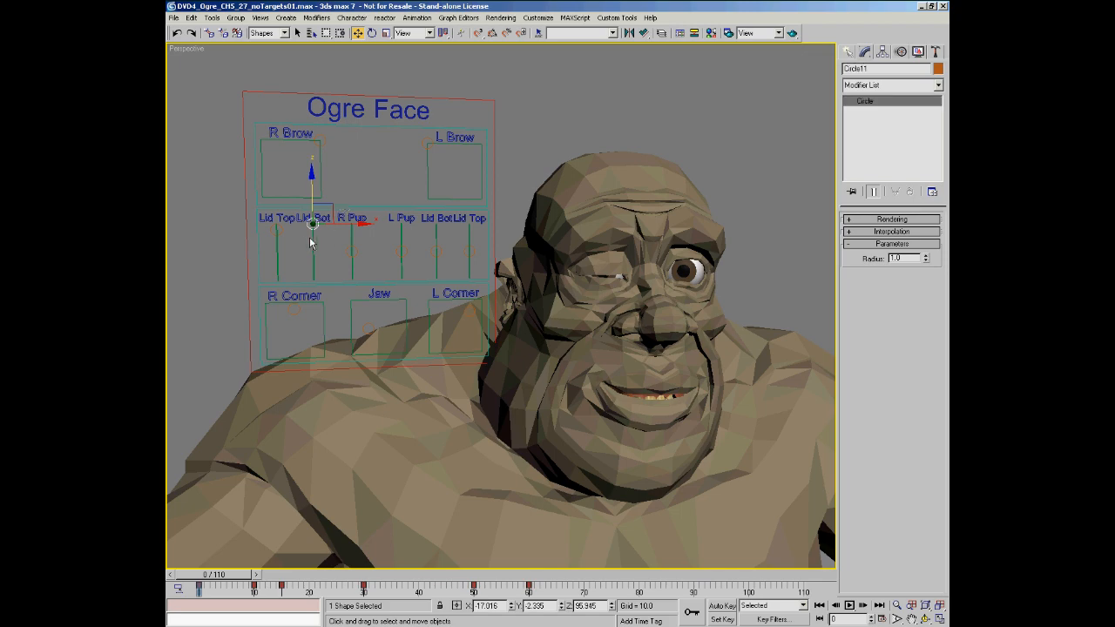
click(288, 217)
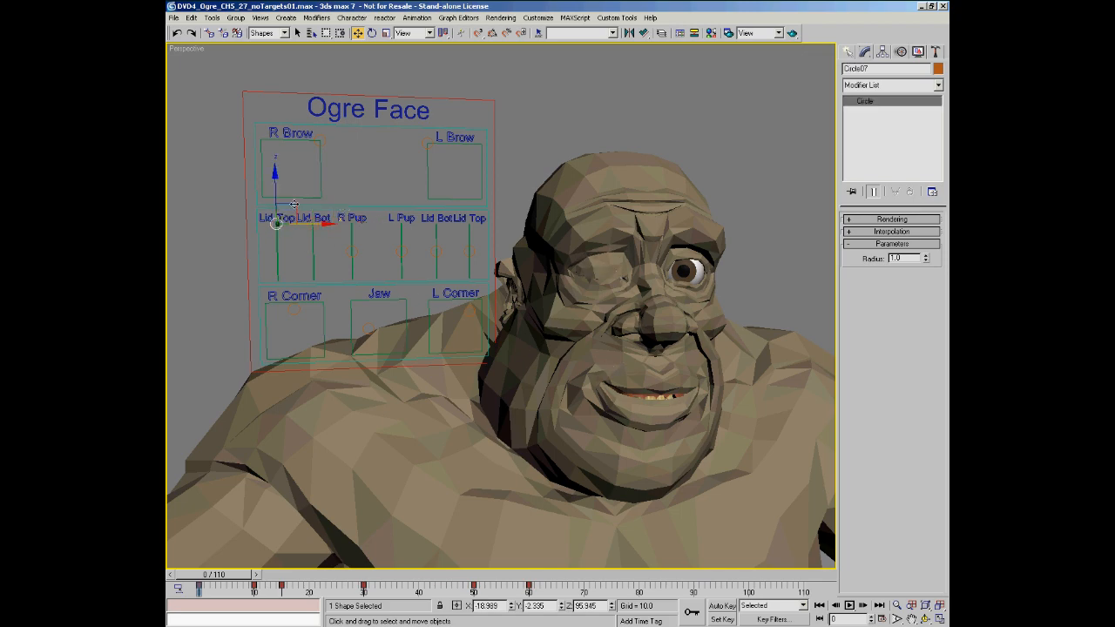
ctrl+click(313, 224)
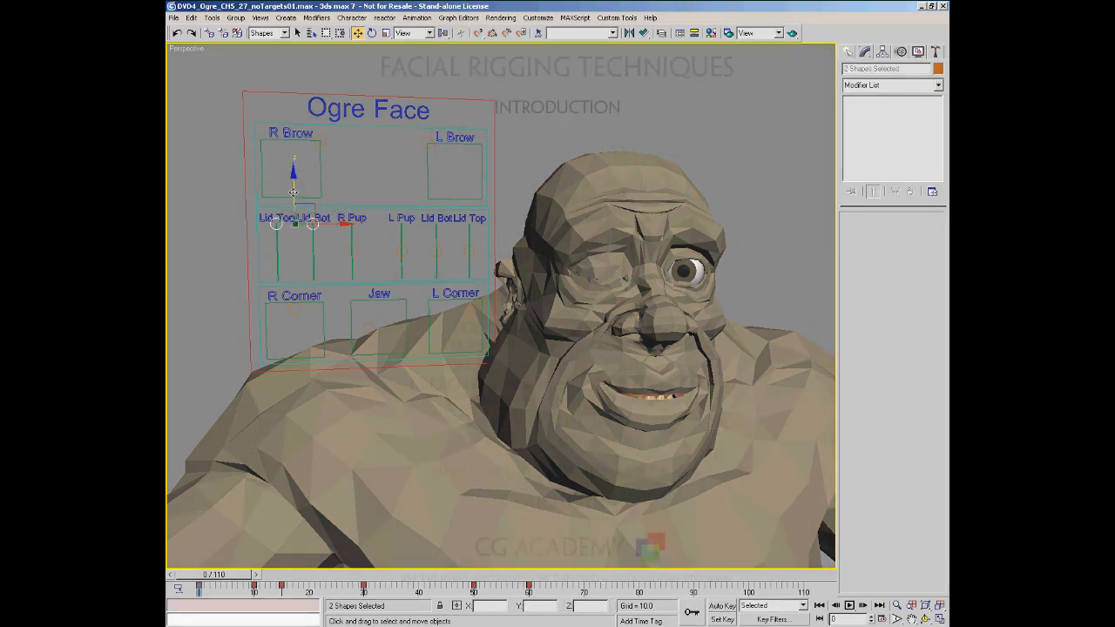